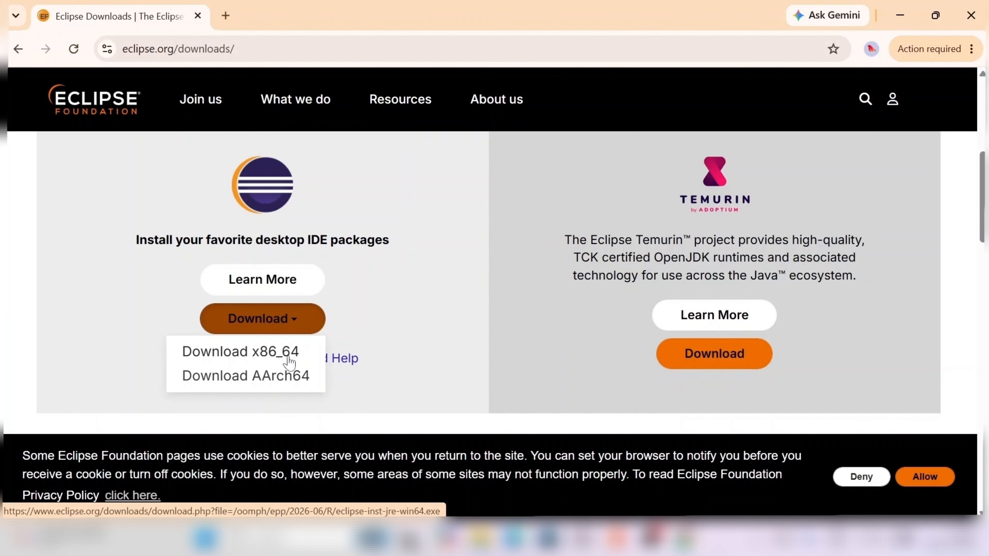
Download the x86_64 Eclipse installer, eclipse-inst-jre-win64.exe, from the selected Japan mirror
click(283, 361)
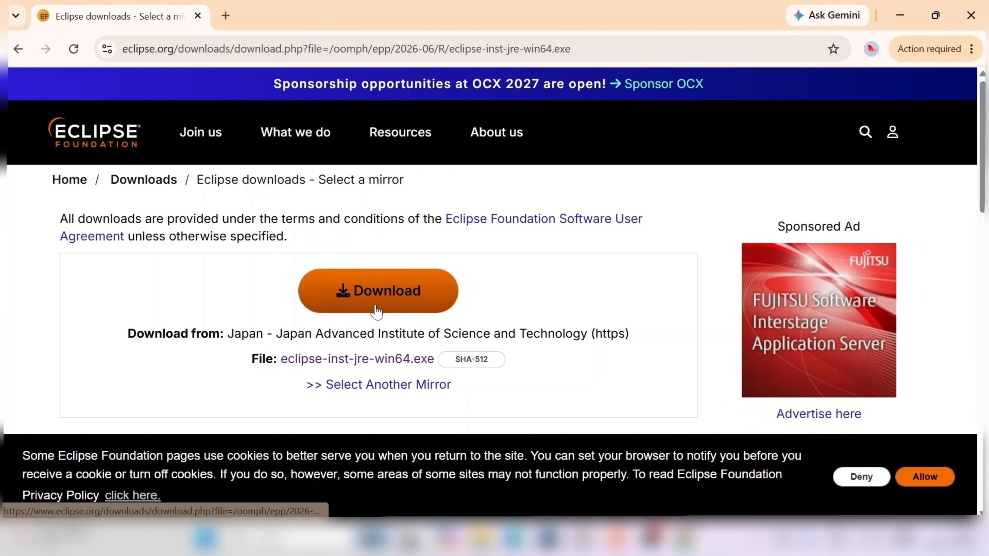
click(377, 292)
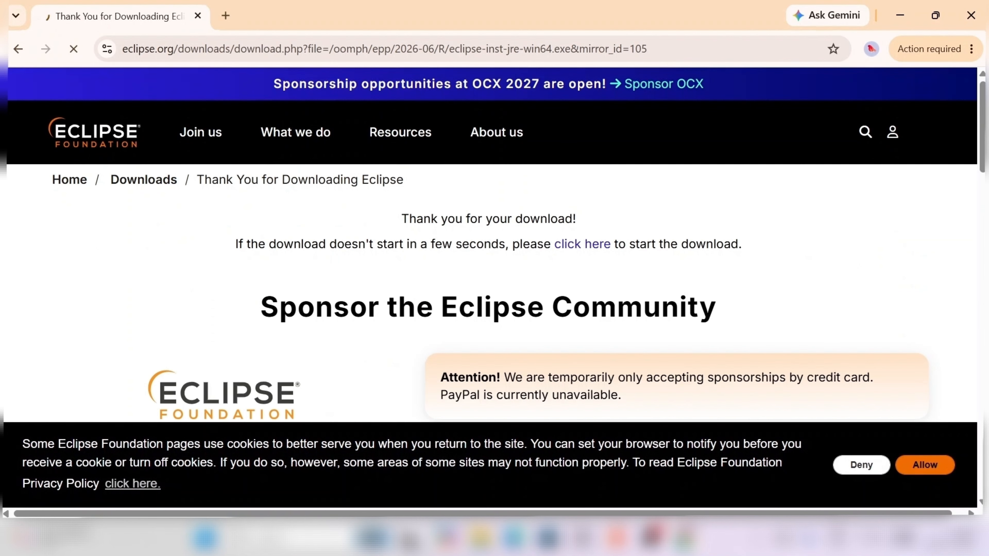
scroll(463, 261, down, 3)
scroll(466, 263, up, 1)
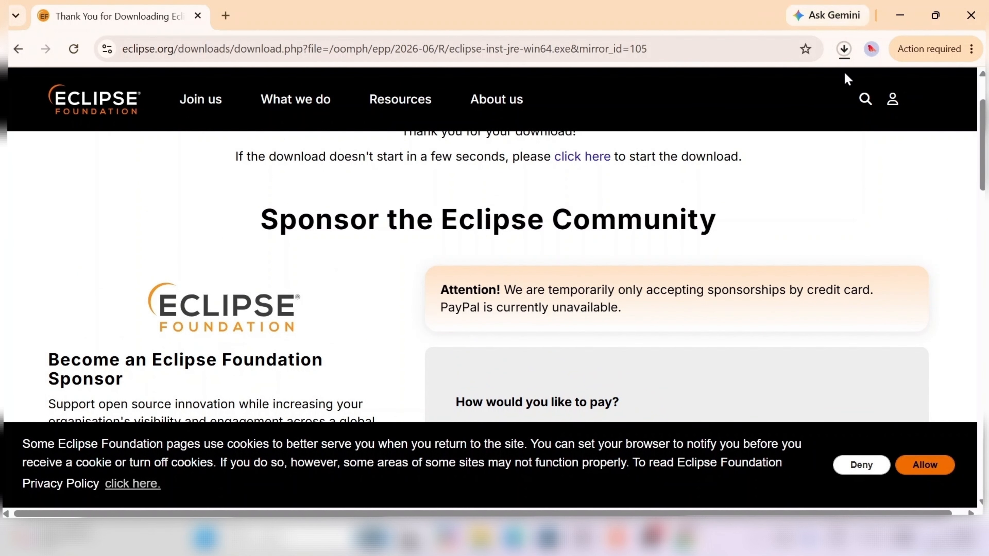
Run the downloaded eclipse-inst-jre-win64.exe from the recent downloads
click(844, 50)
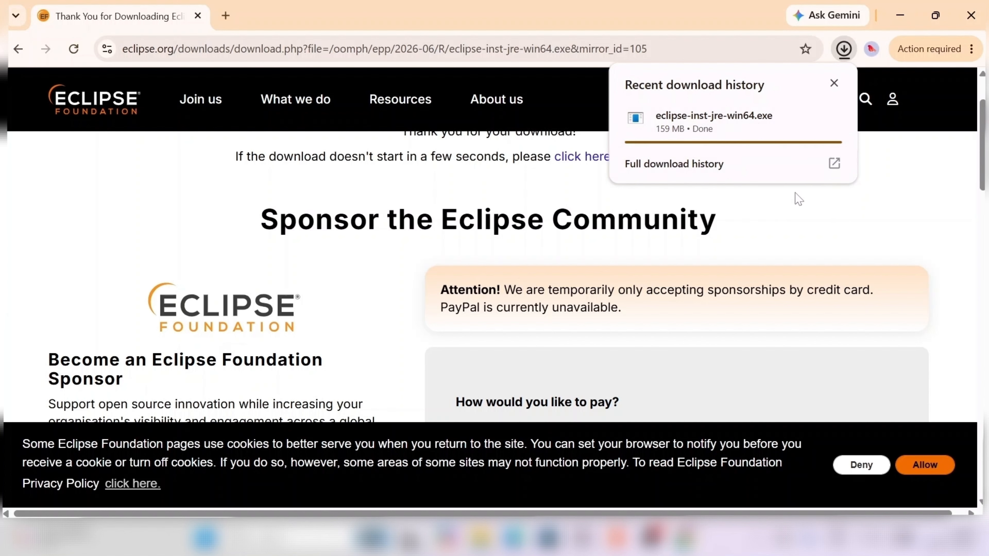
right_click(729, 129)
click(773, 141)
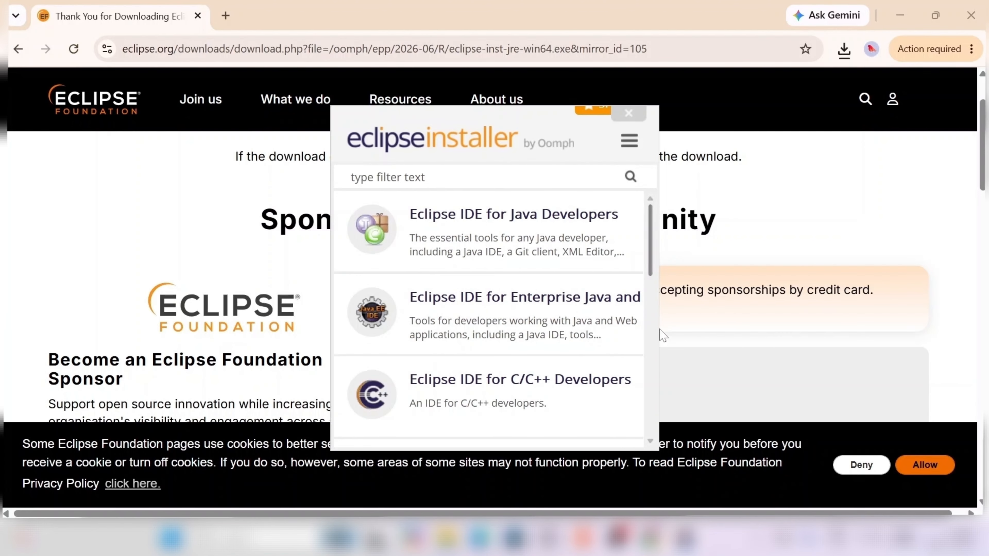
Widen the installer window, review the offered packages and choose Eclipse IDE for Enterprise Java and Web Developers
drag(659, 329, 893, 328)
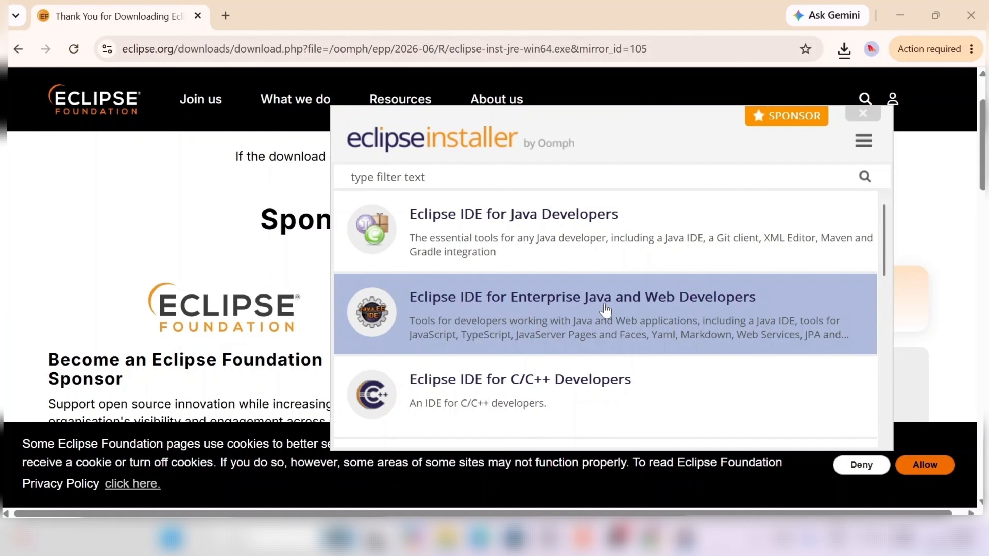
scroll(522, 359, down, 2)
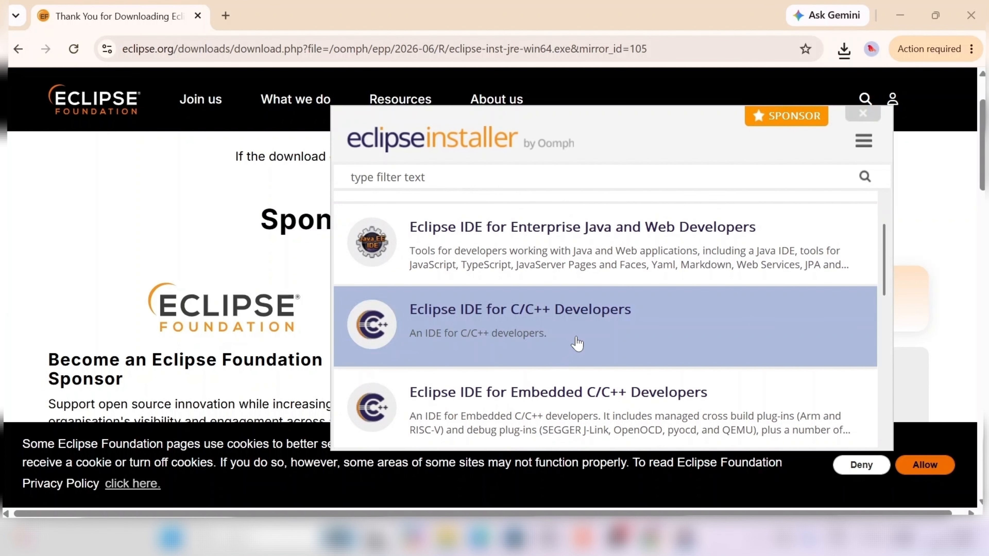
scroll(577, 344, down, 10)
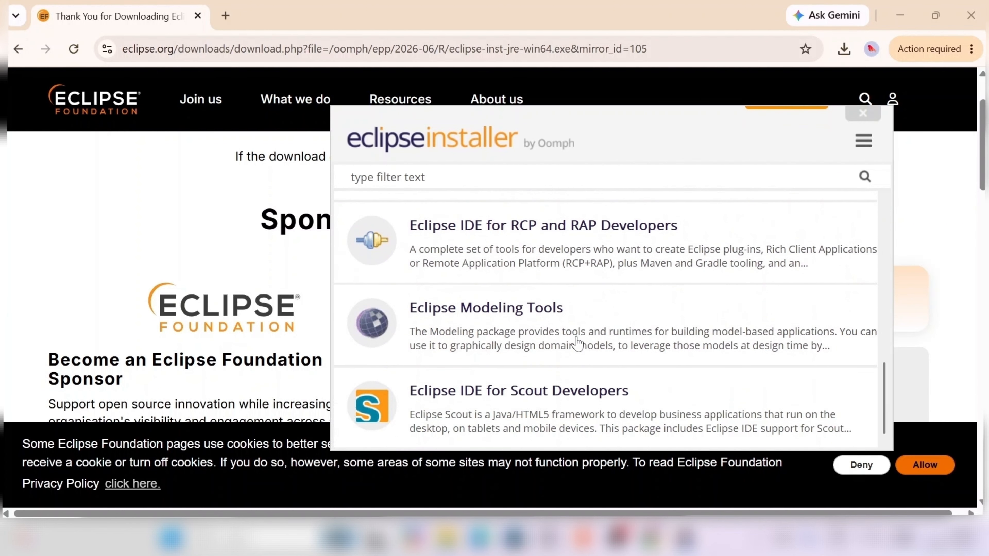
scroll(577, 343, up, 15)
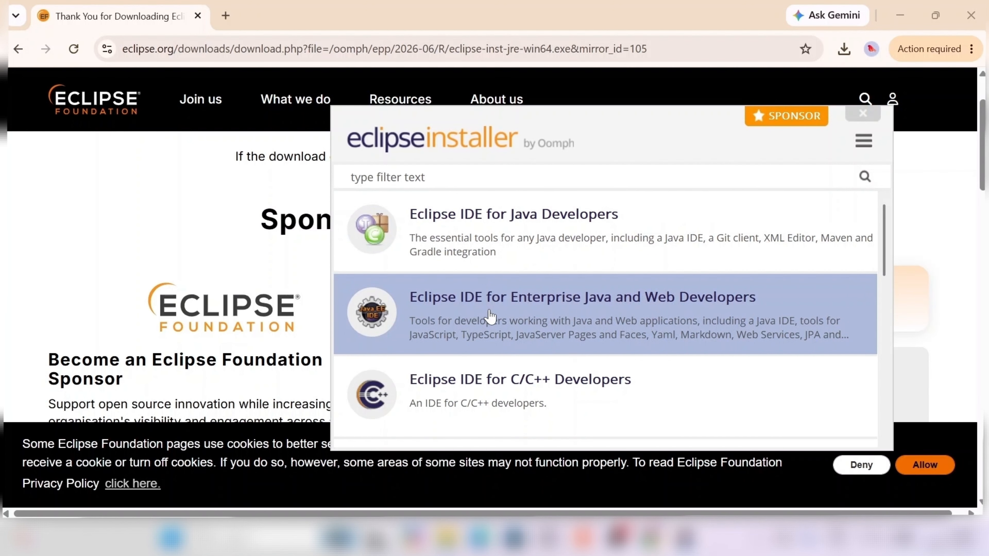
click(490, 317)
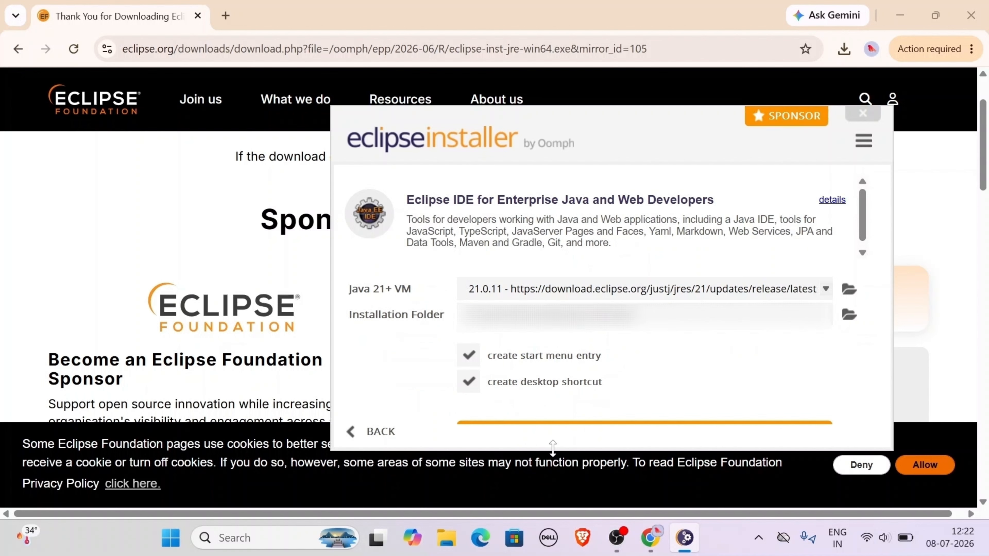
Install the package with the start menu entry but without a desktop shortcut
drag(555, 464, 556, 487)
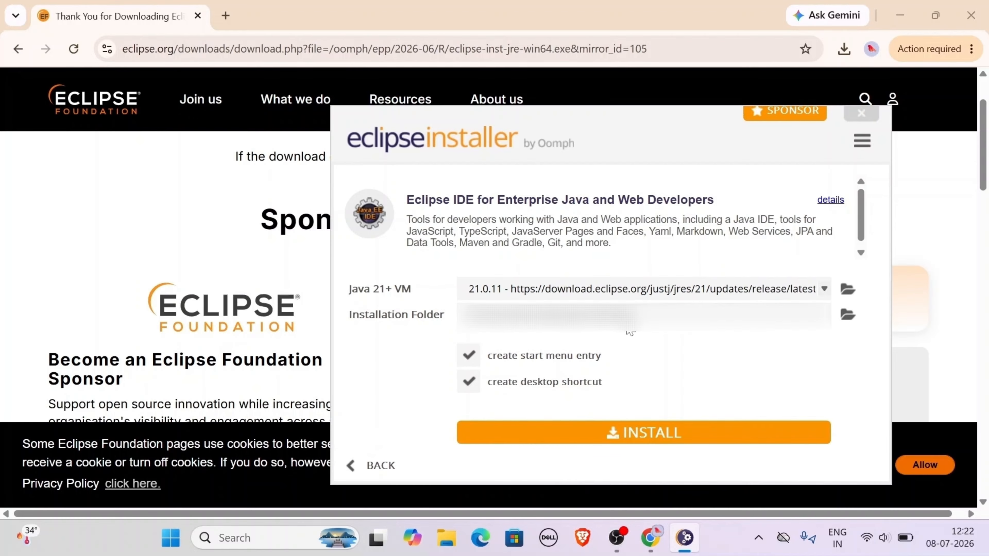
click(469, 386)
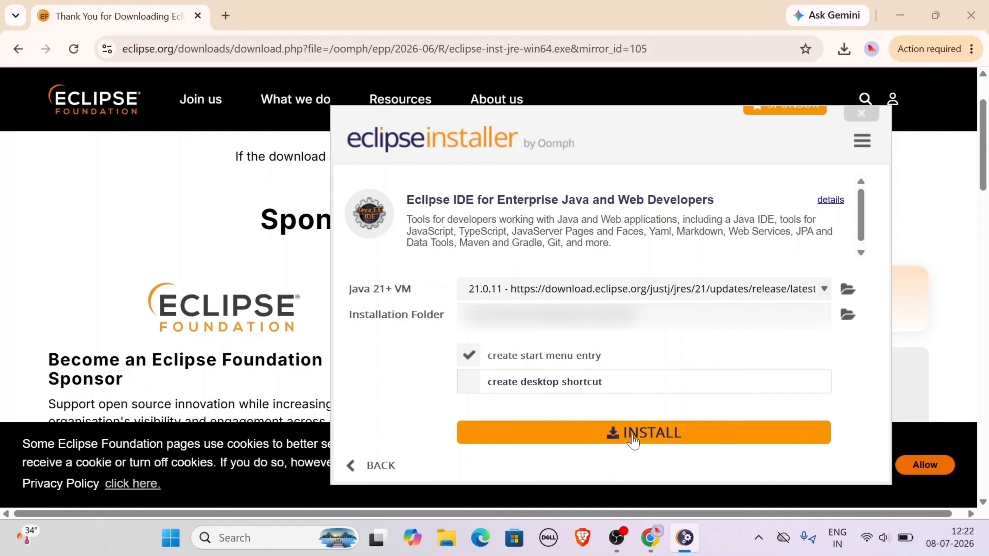
click(638, 440)
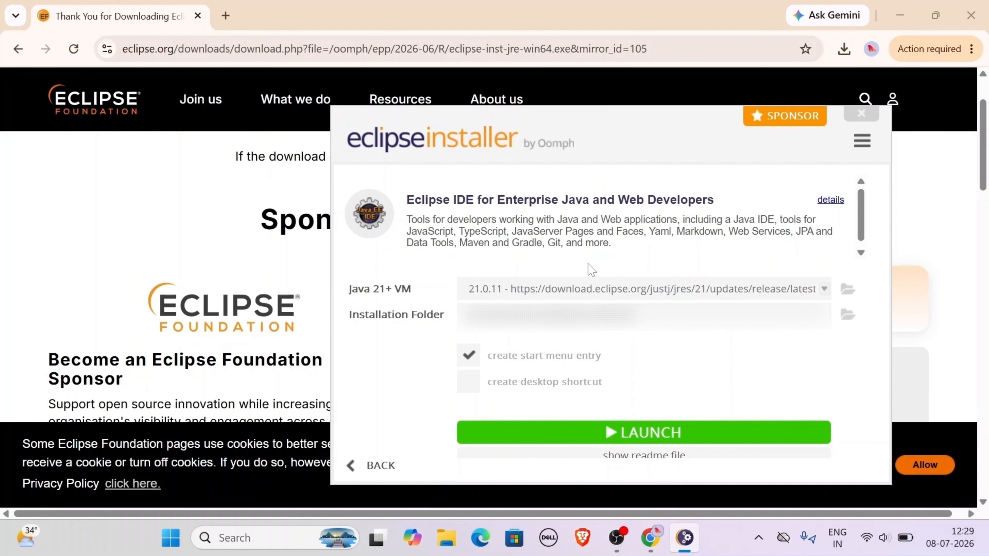
Launch the installed Eclipse IDE and close the workspace selection dialog without choosing a workspace
click(634, 435)
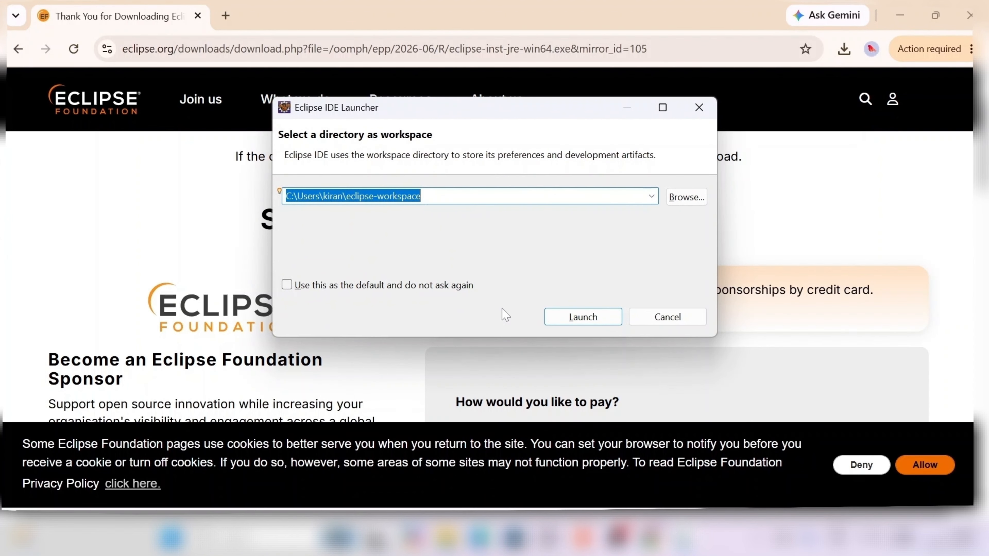
key(alt)
click(699, 108)
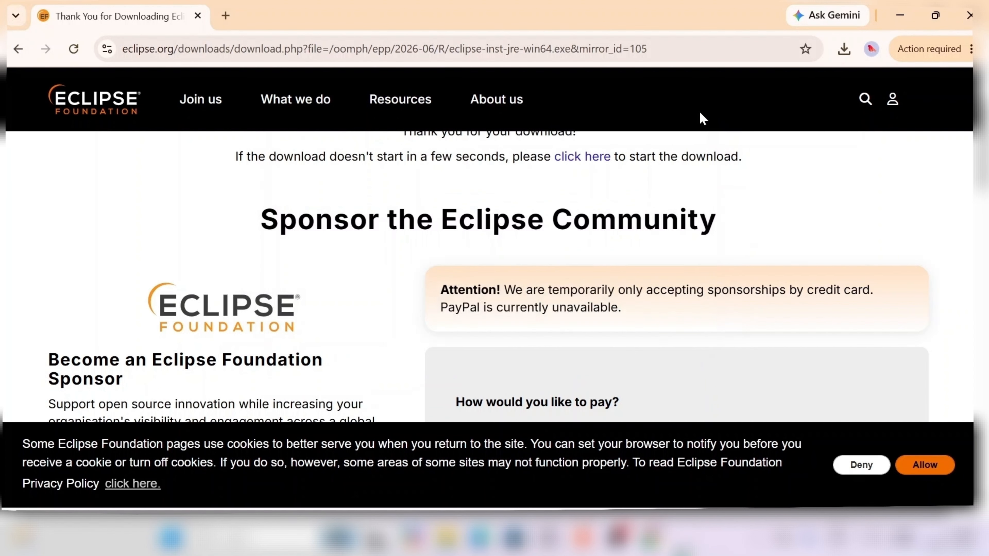
Search for "java oracle download" in a new browser tab and open Oracle's Java Downloads page
click(226, 17)
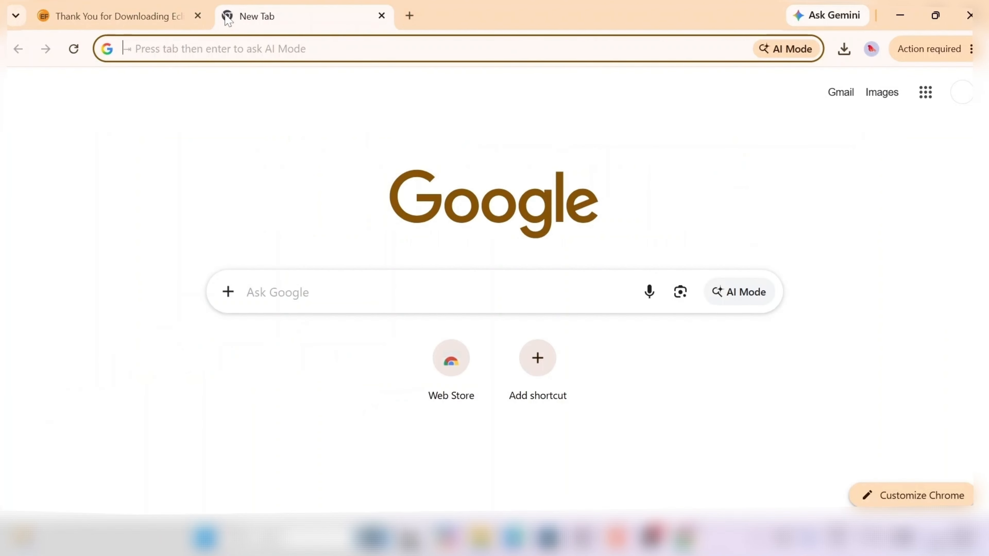
text(java)
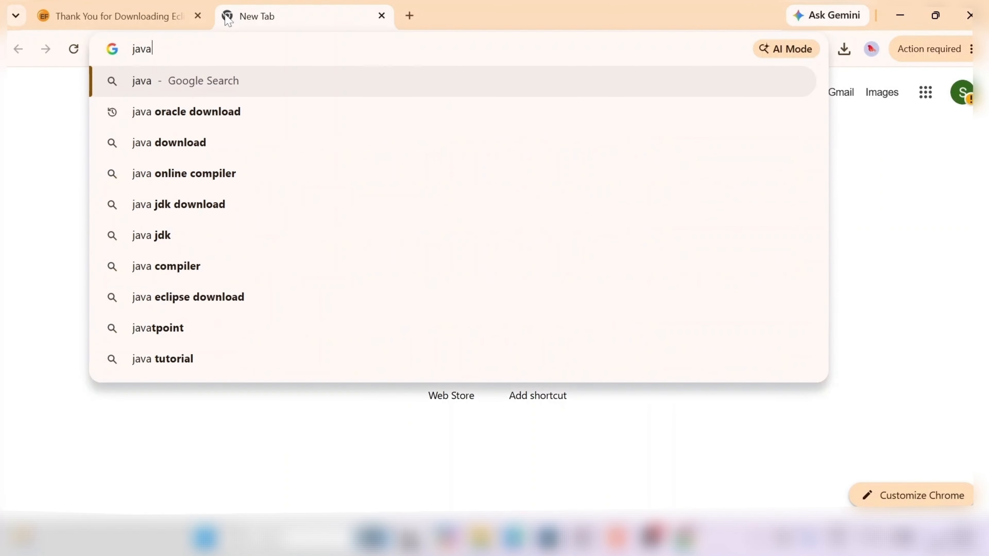
key(Down)
key(Return)
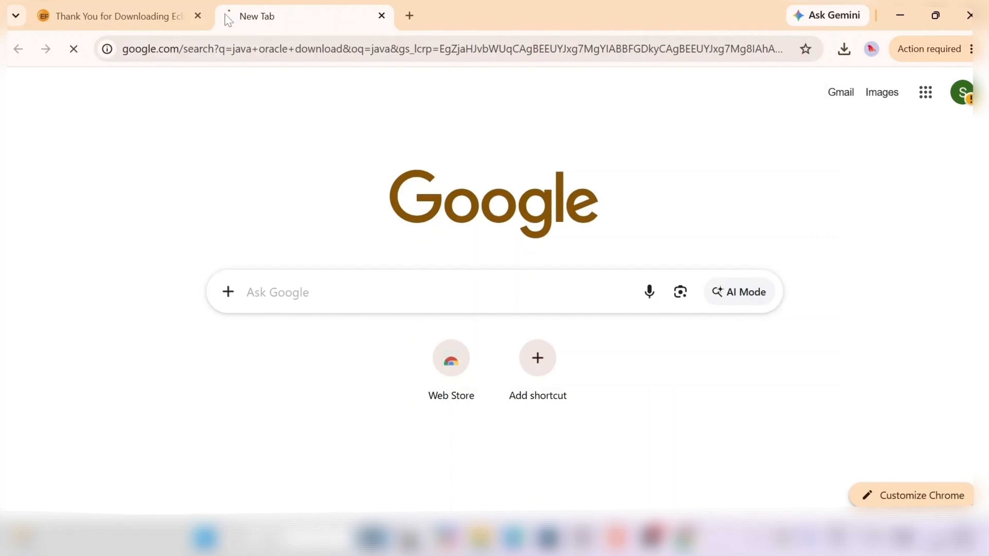
click(162, 242)
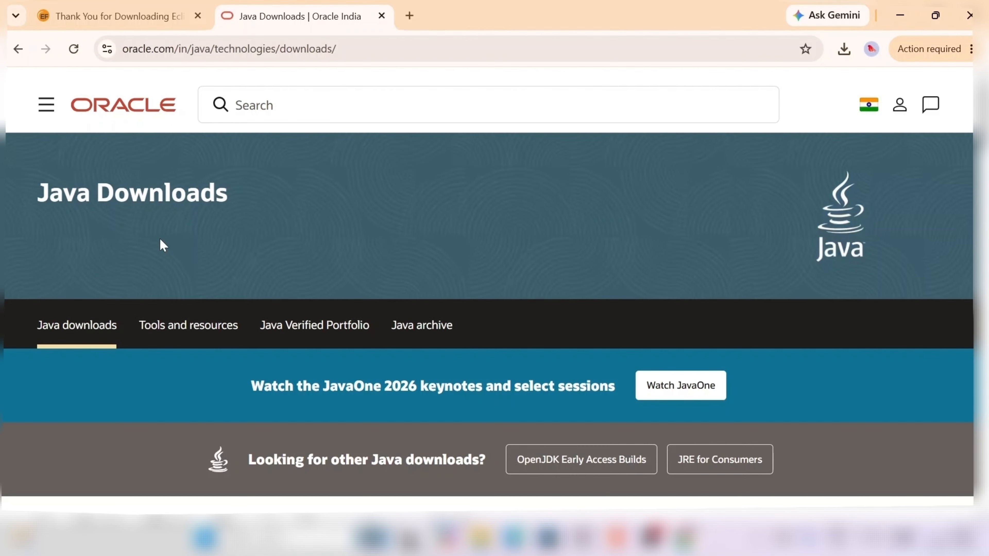
Download the Windows x64 Installer of Java SE Development Kit 26.0.1, jdk-26_windows-x64_bin.exe
scroll(160, 240, down, 10)
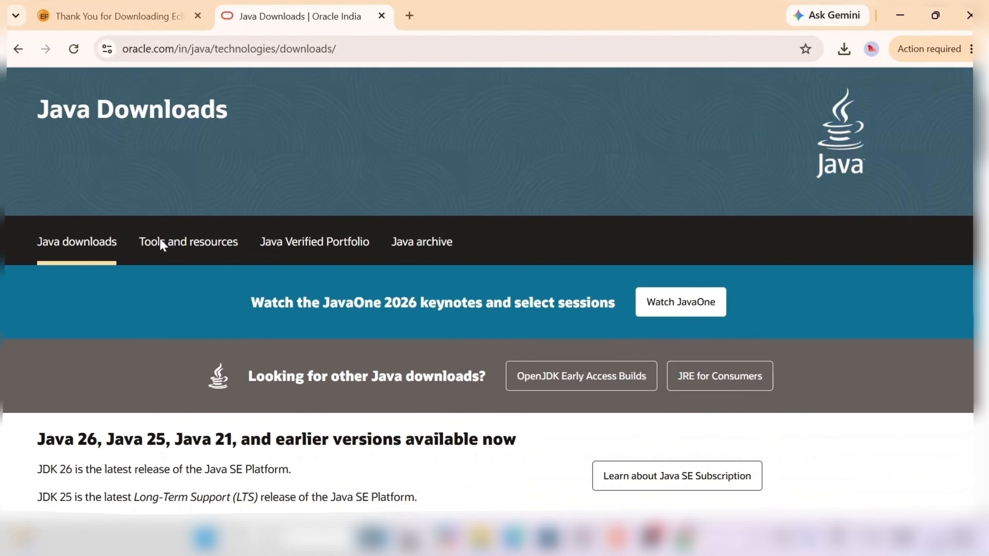
scroll(160, 246, down, 5)
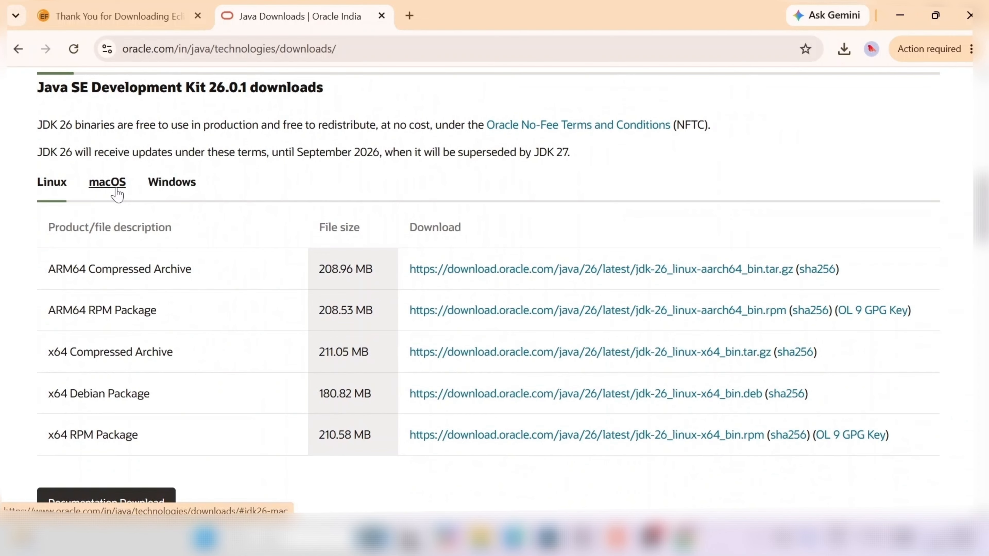
click(177, 196)
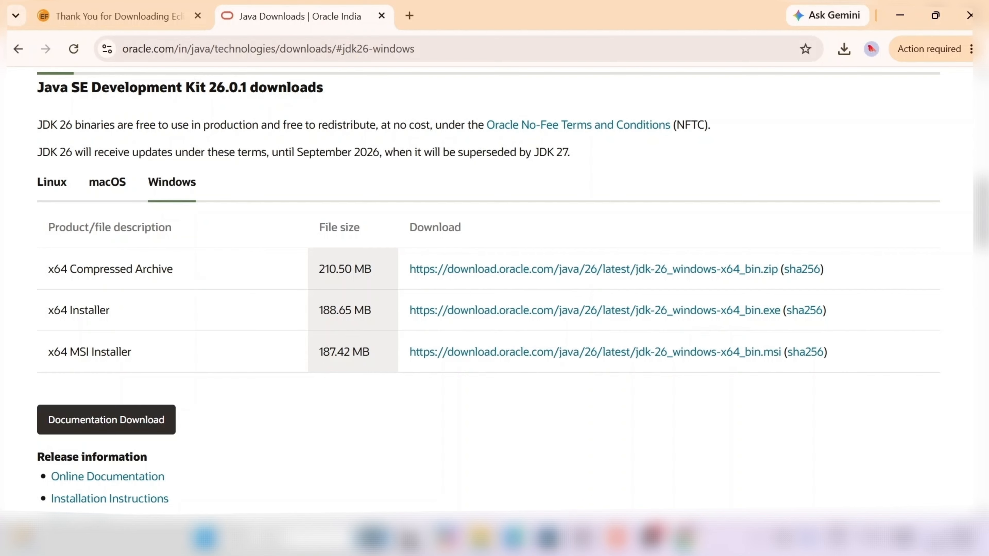
click(454, 316)
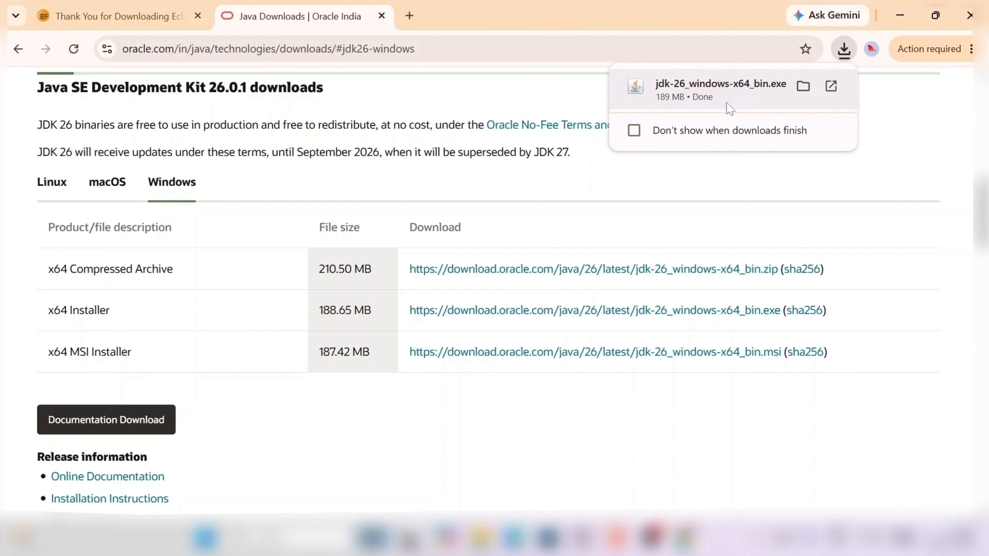
Run the downloaded JDK installer and install it to the default folder C:\Program Files\Java\jdk-26.0.1\, closing the wizard at the end
right_click(740, 93)
click(787, 113)
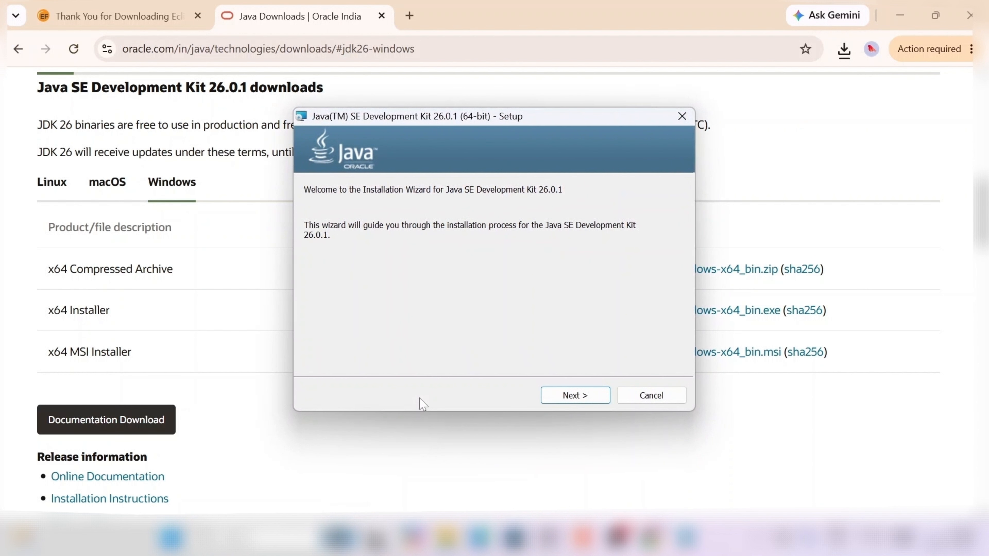
click(565, 396)
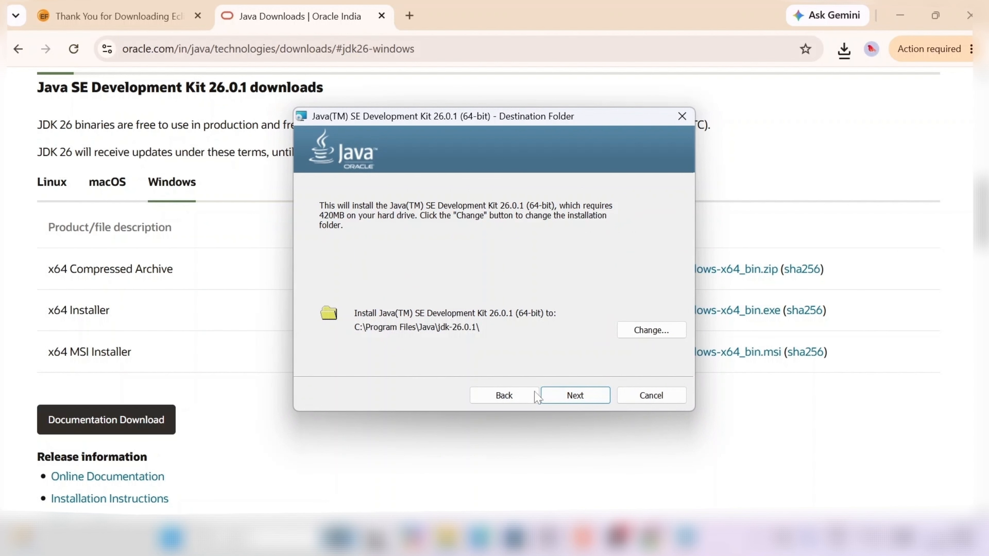
click(574, 397)
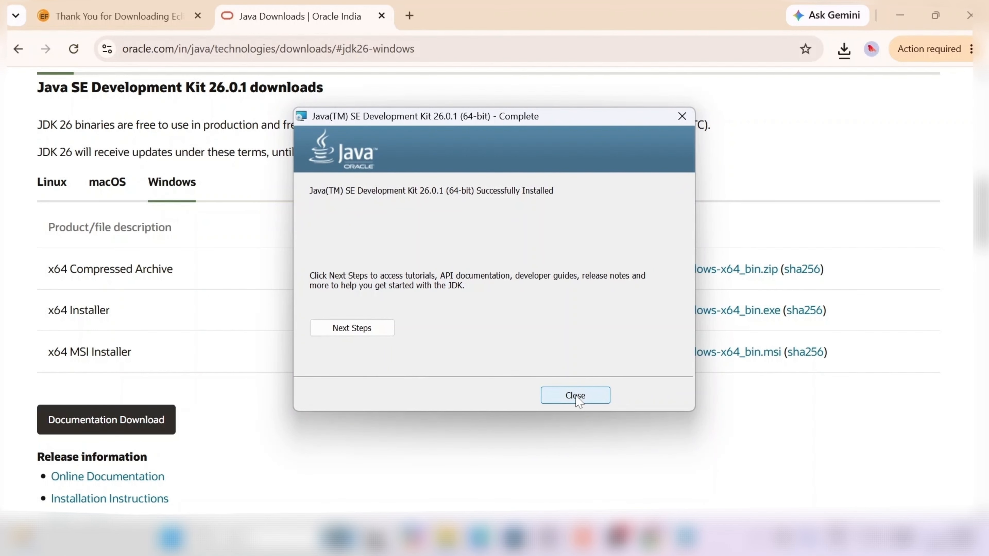
click(575, 396)
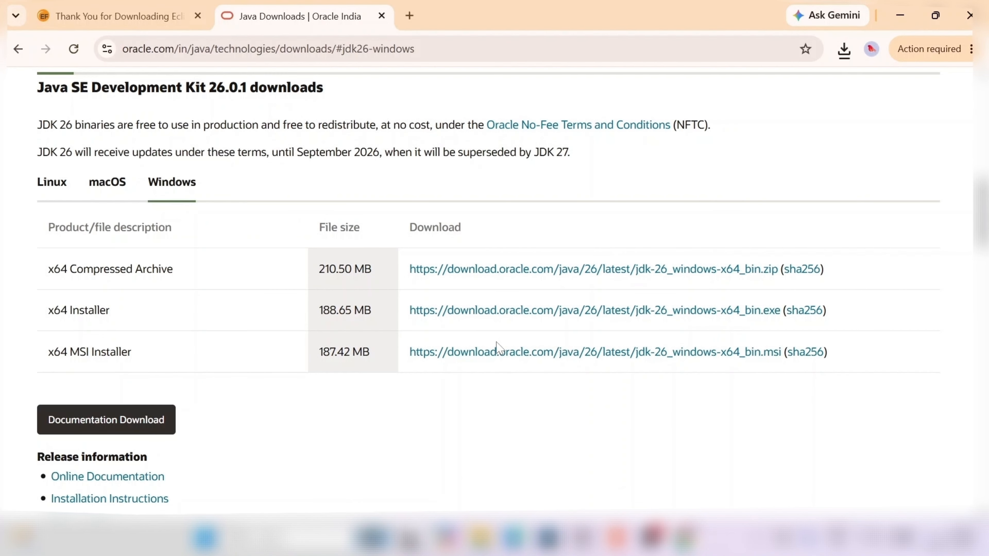
Show the desktop and open the folder C:\Program Files\Java in File Explorer
key(super+d)
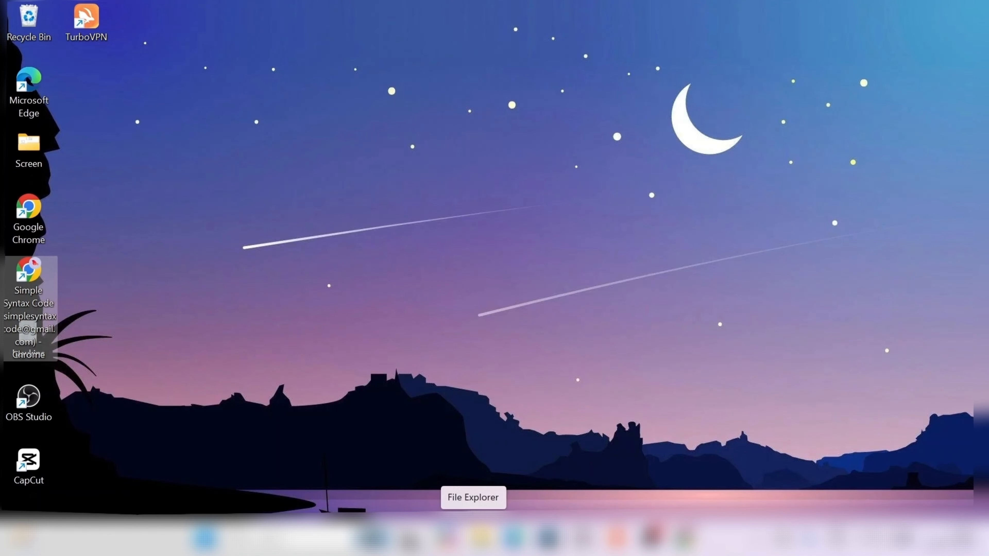
click(481, 539)
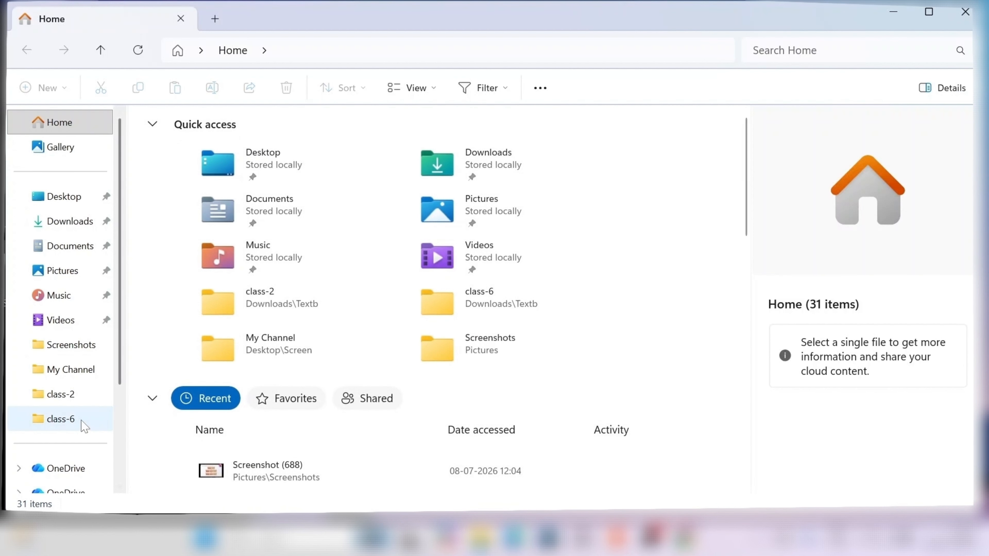
scroll(84, 426, down, 2)
click(67, 439)
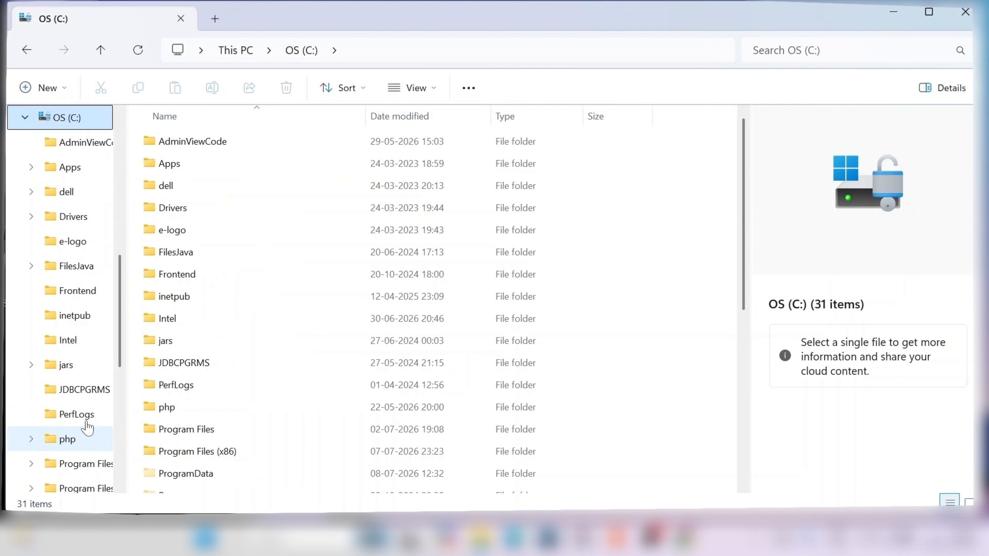
double_click(189, 430)
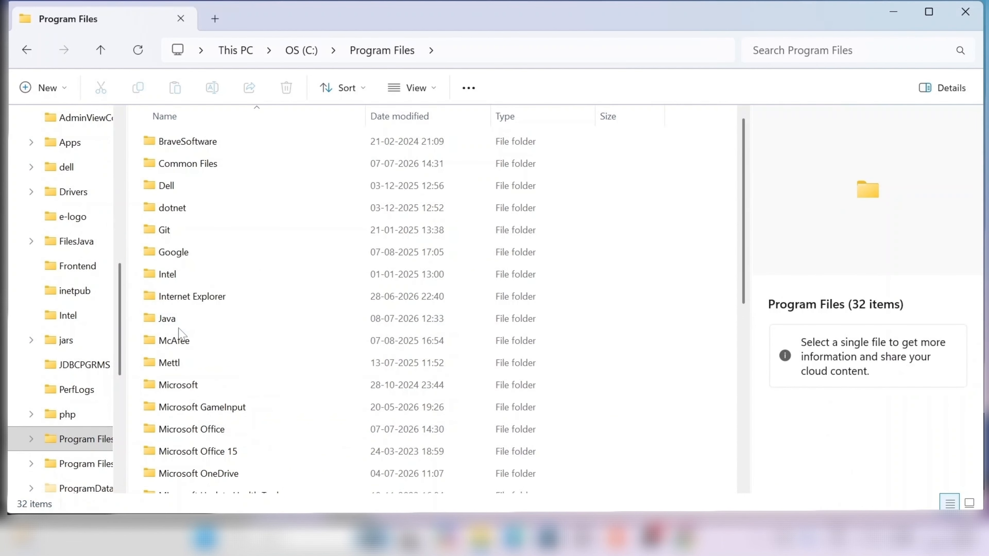
double_click(180, 323)
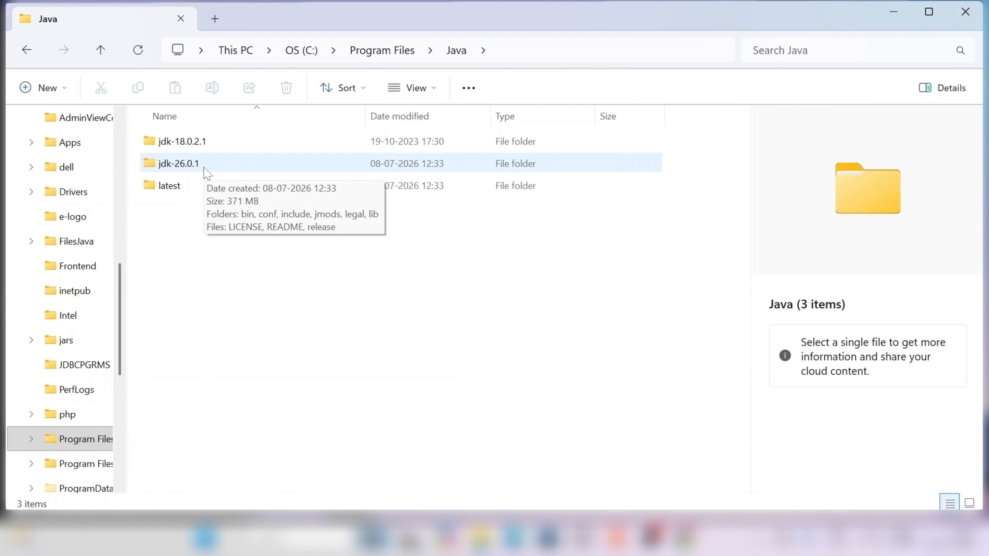
Open the bin folder inside jdk-26.0.1 and copy its full path, C:\Program Files\Java\jdk-26.0.1\bin
double_click(189, 166)
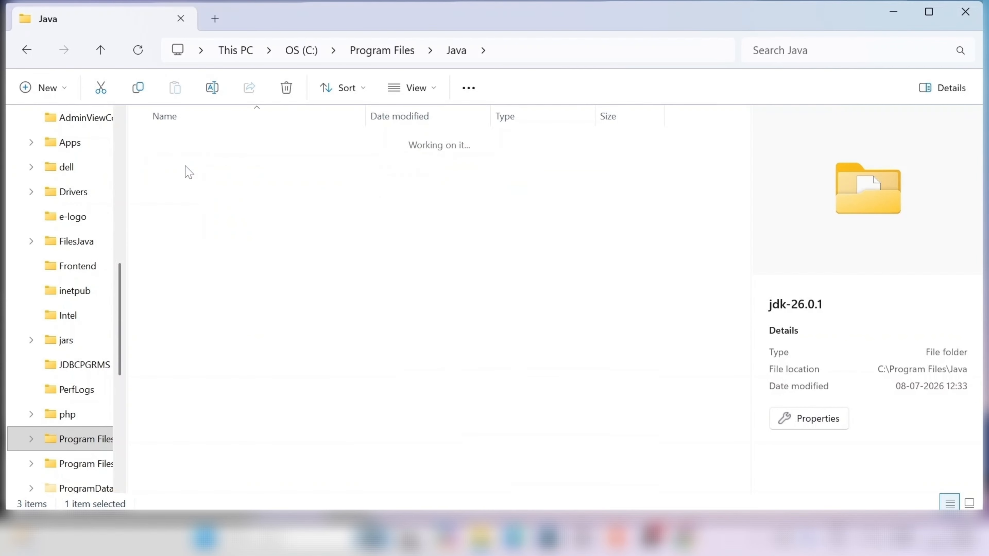
double_click(178, 143)
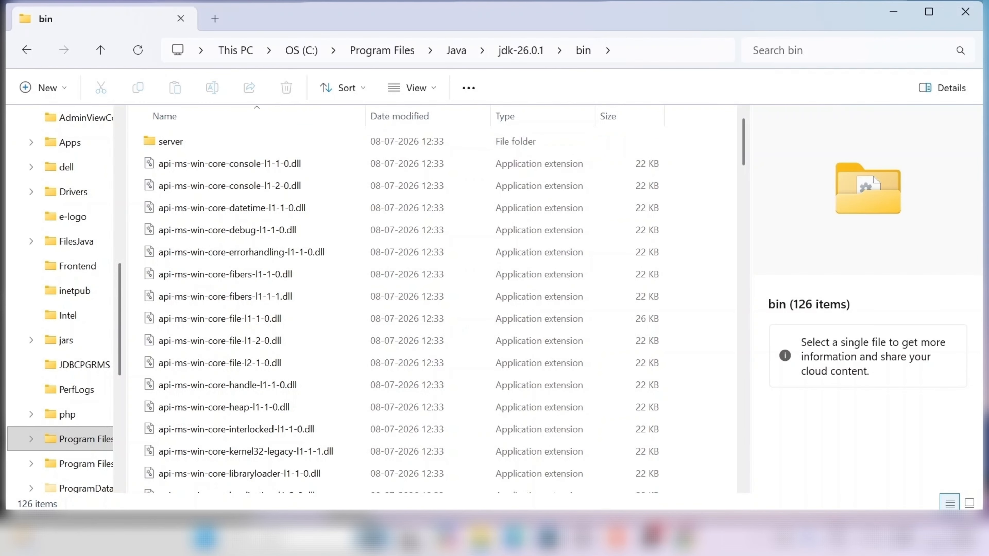
click(624, 55)
key(ctrl+c)
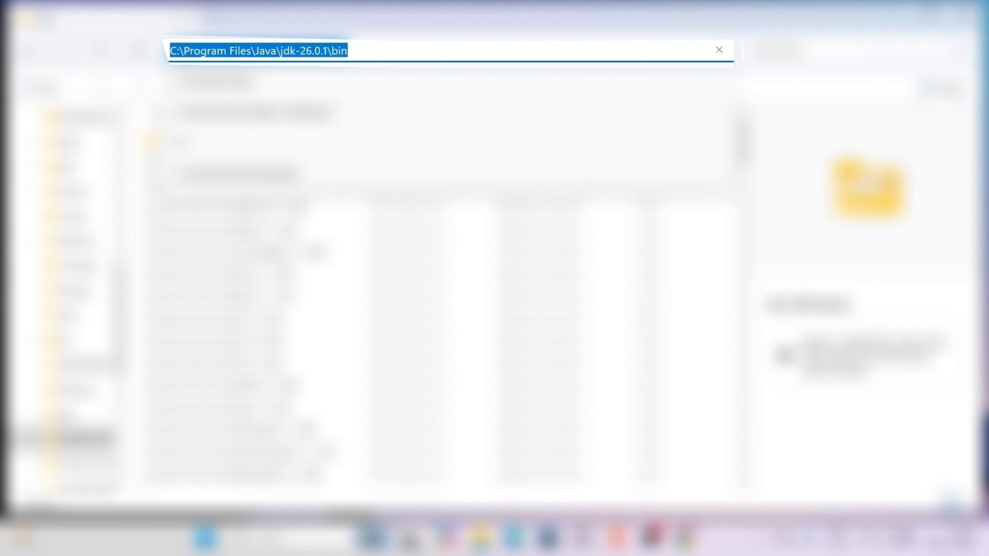
Search Windows for "environment variables", open the system environment variables settings, and bring up the Environment Variables dialog
text(en)
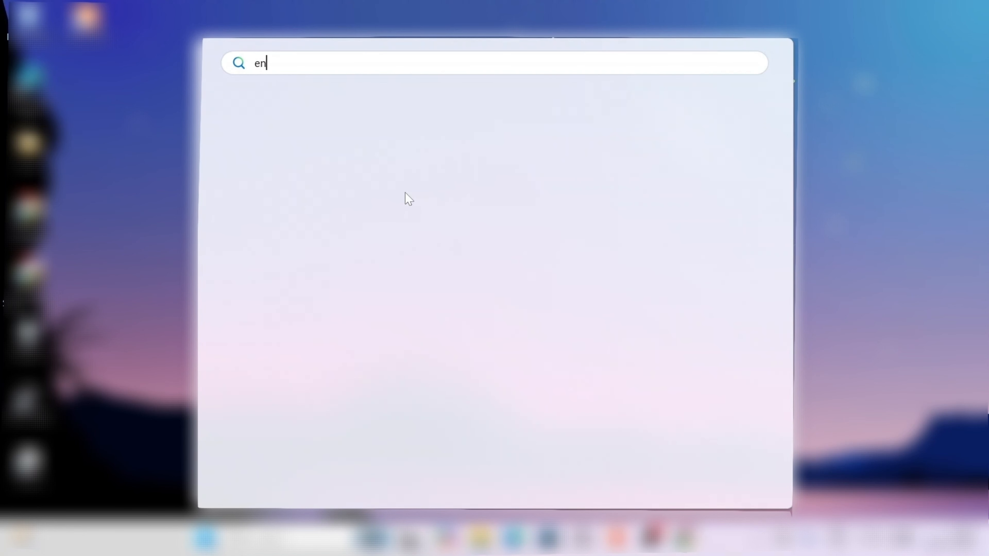
text(vir)
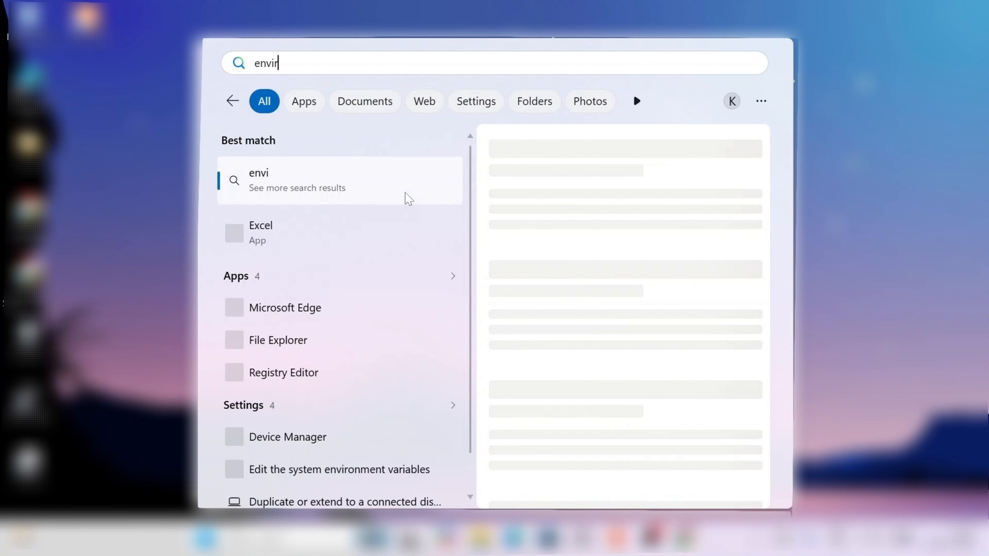
text(onme)
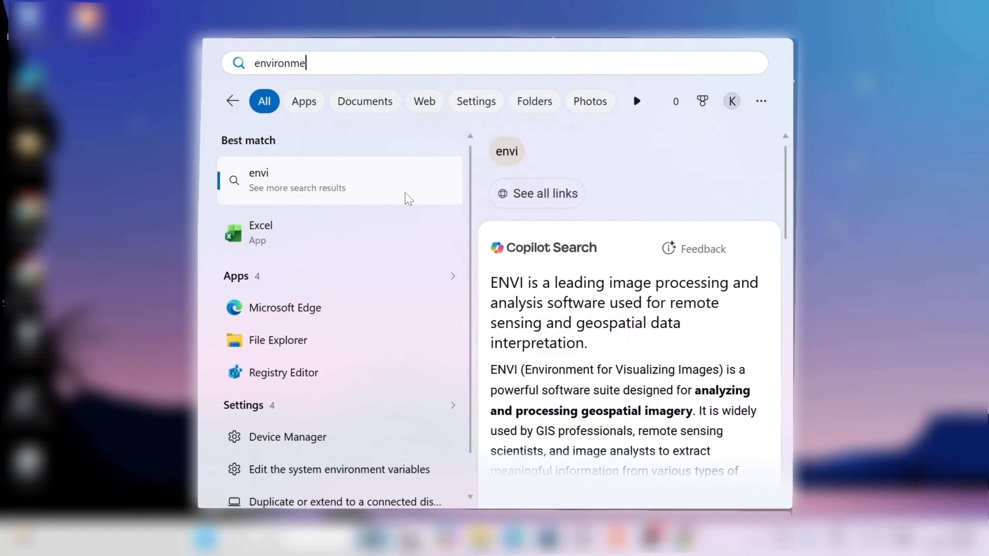
text(nt vari)
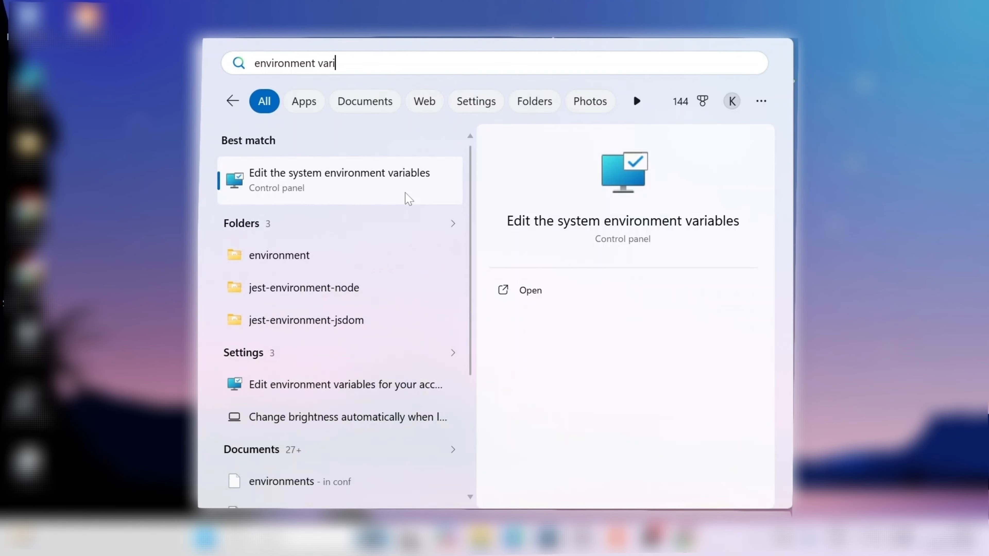
text(ables)
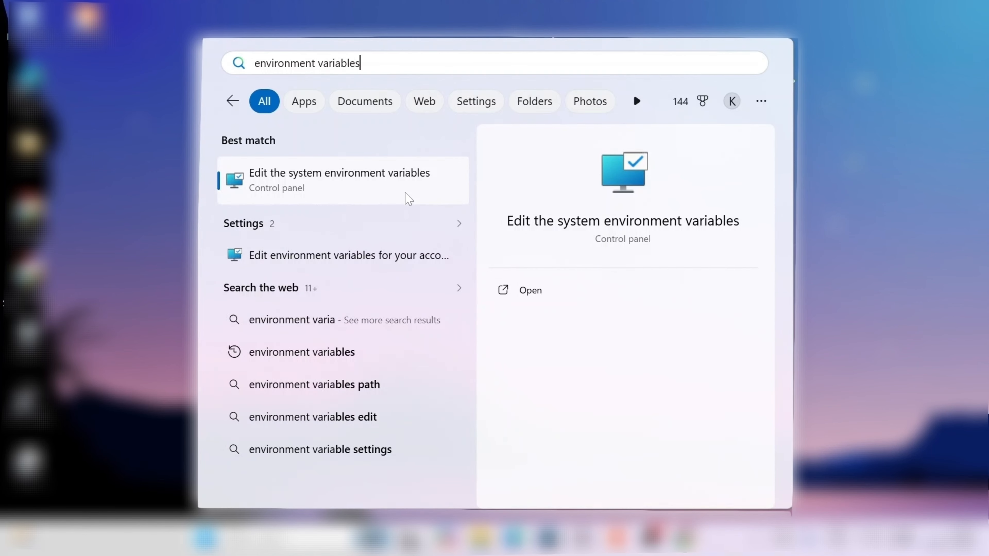
click(408, 199)
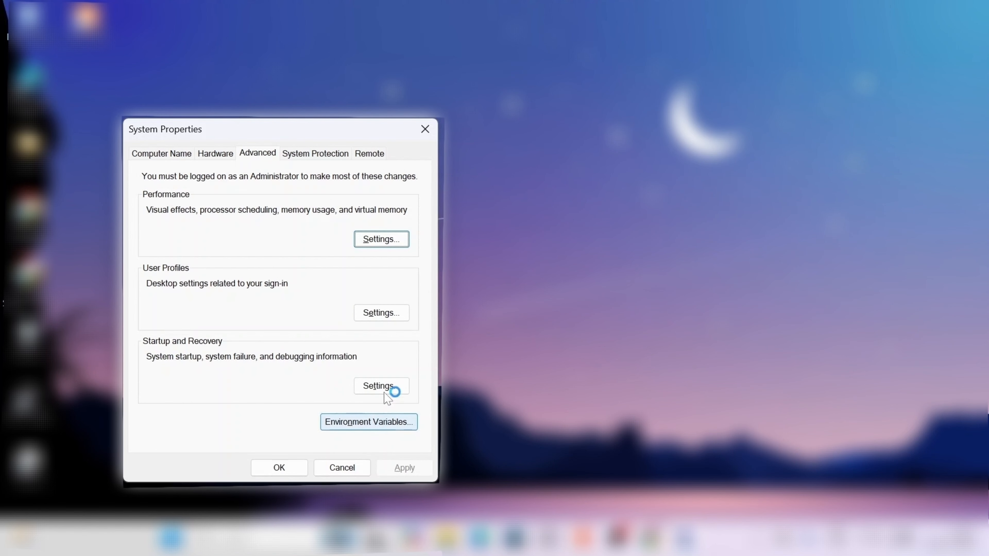
click(368, 425)
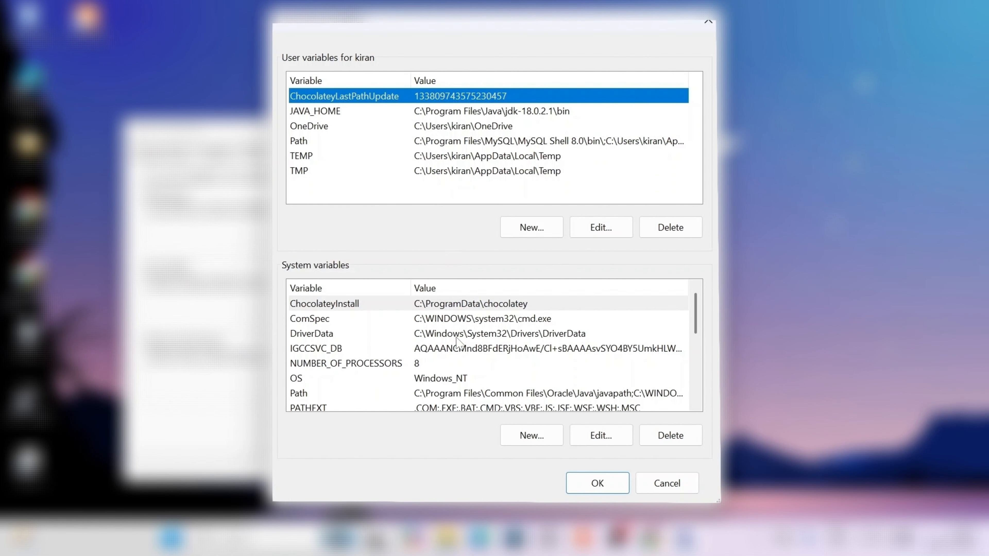
Add C:\Program Files\Java\jdk-26.0.1\bin as a new entry to the system variable Path and confirm the entry list
scroll(457, 342, down, 1)
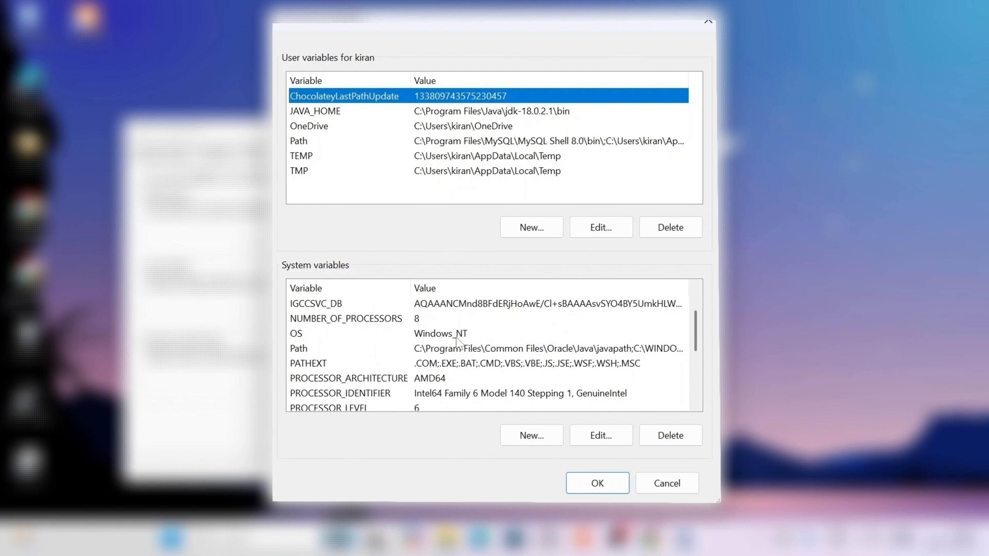
double_click(449, 350)
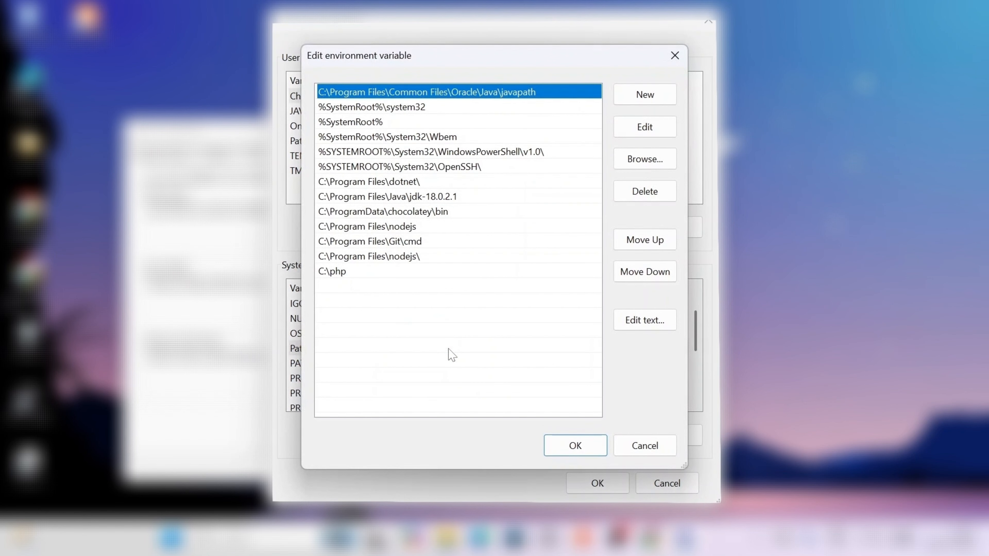
click(640, 100)
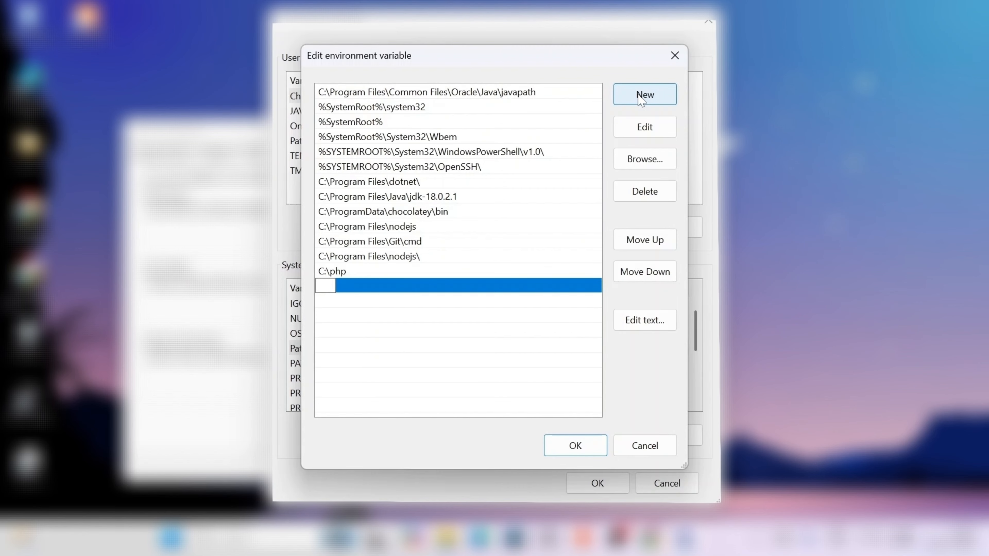
key(ctrl+v)
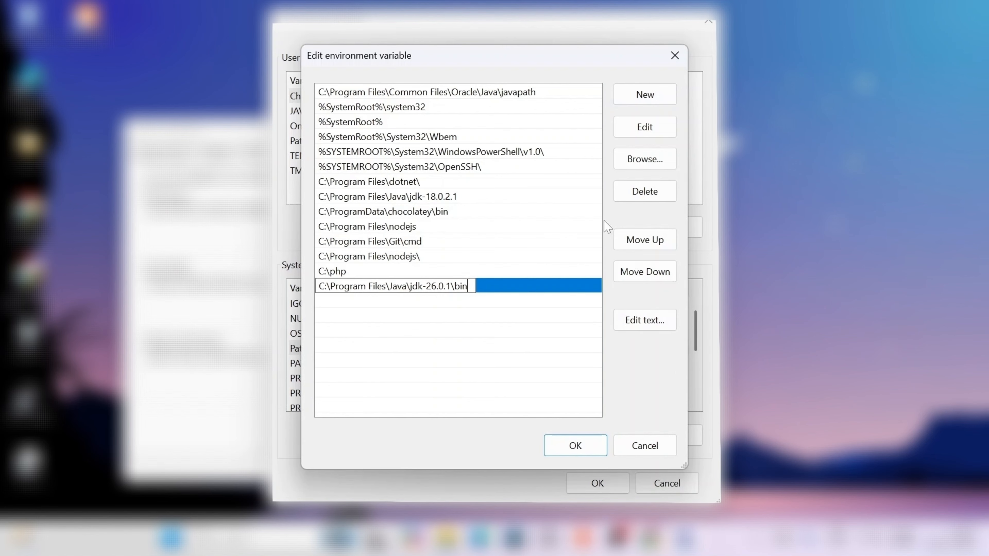
click(574, 447)
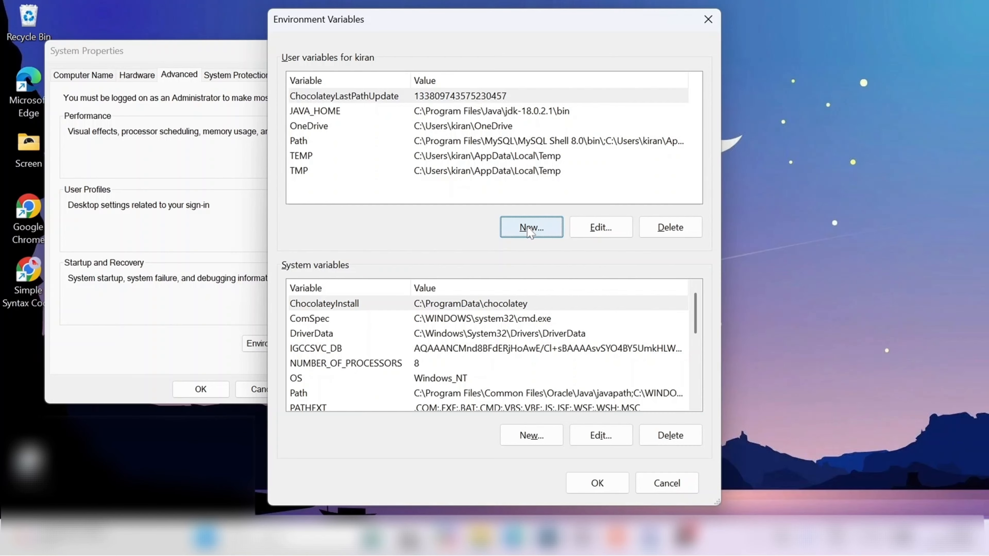
Create the user variable JAVA_HOME with the folder path C:\Program Files\Java\jdk-26.0.1 taken from File Explorer, and save and close the environment variable settings
click(530, 232)
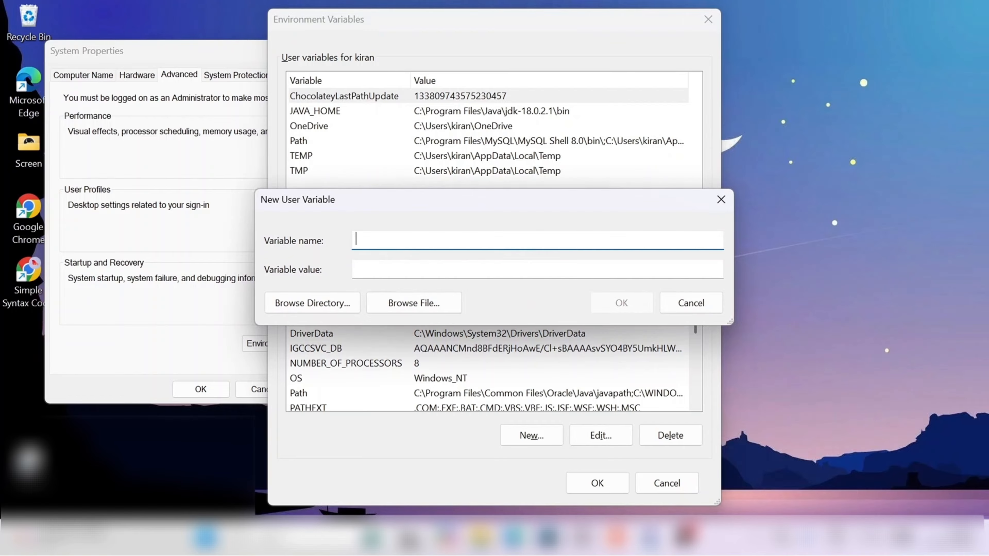
text(JAVA_HOME)
key(Tab)
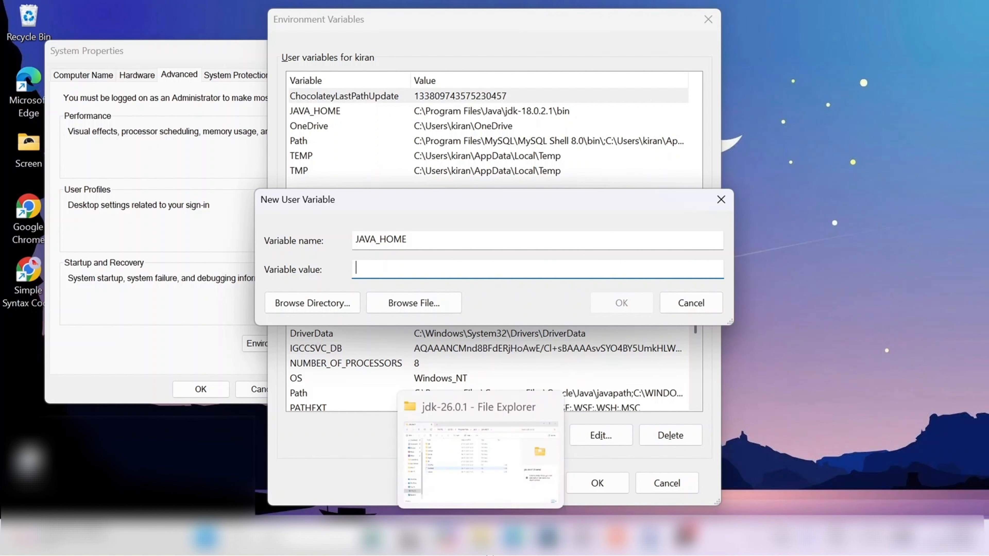
click(483, 543)
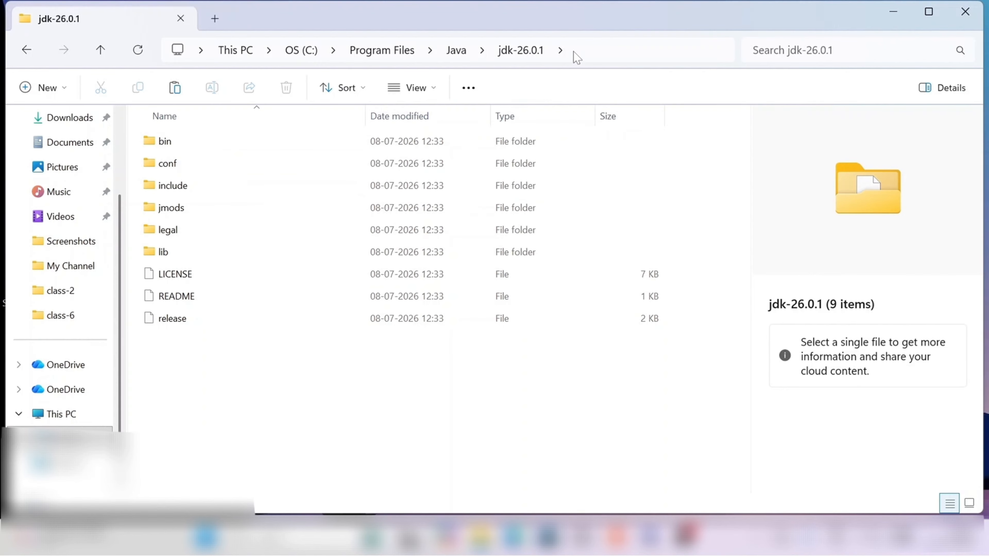
click(591, 50)
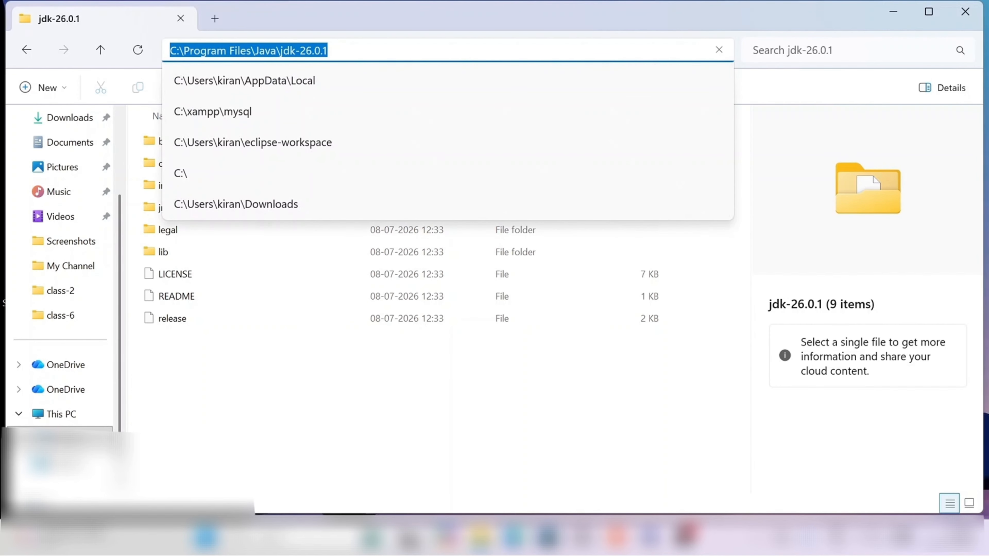
mouse_move(654, 538)
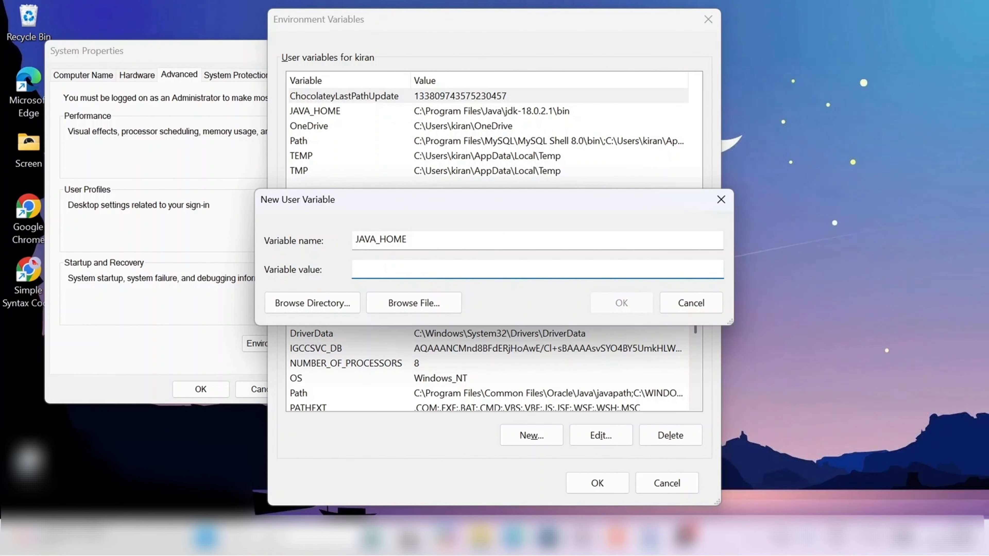
text(C:\Program Files\Java\jdk-26.0.1)
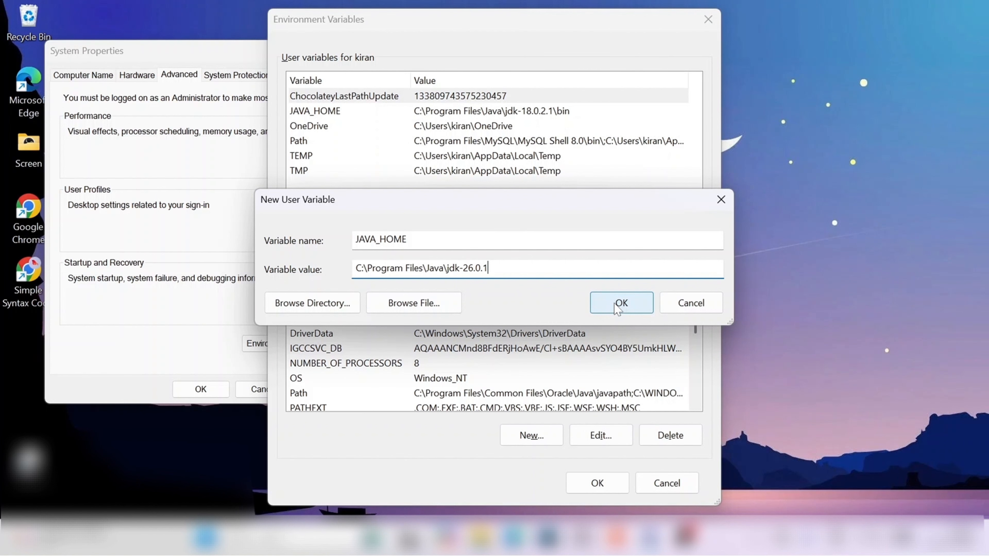
click(618, 309)
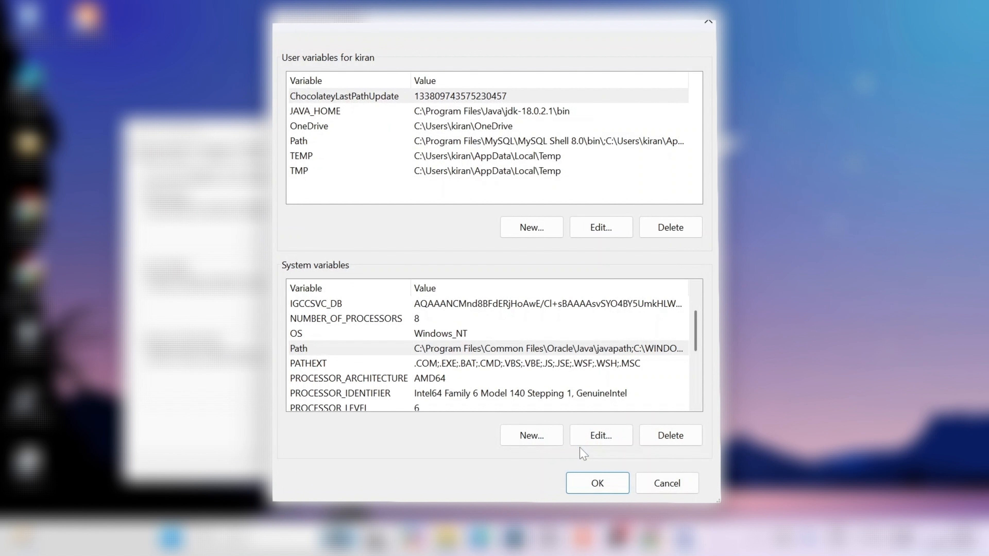
click(602, 484)
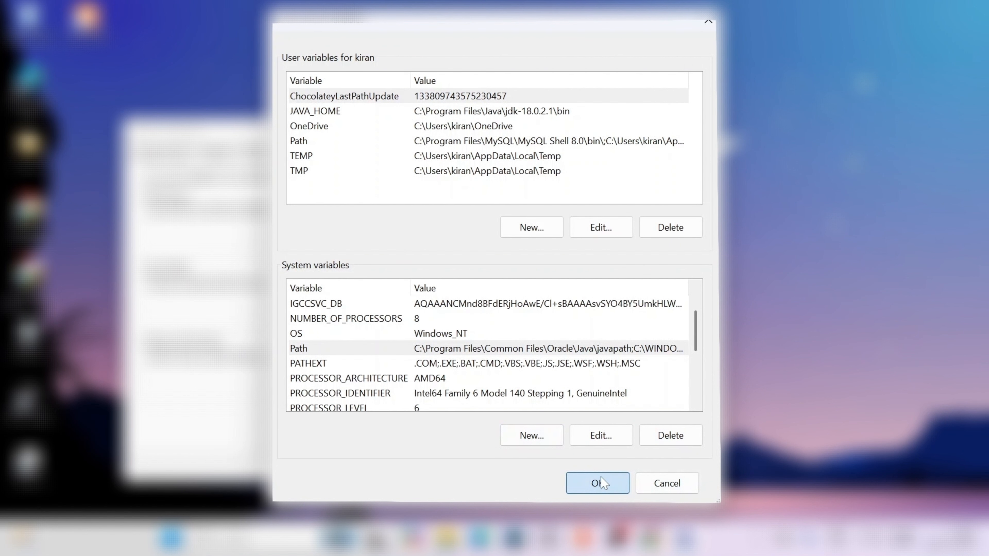
click(269, 469)
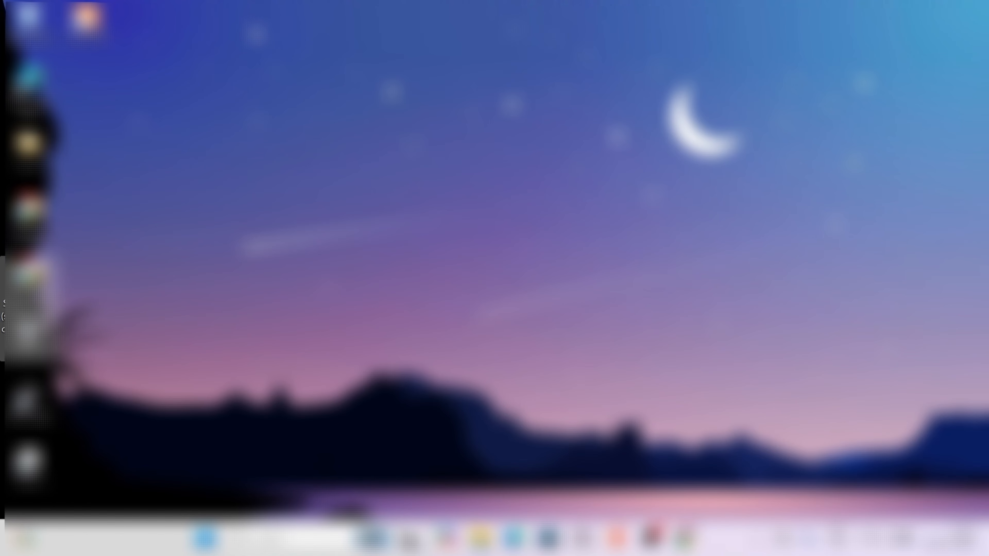
right_click(244, 23)
click(302, 96)
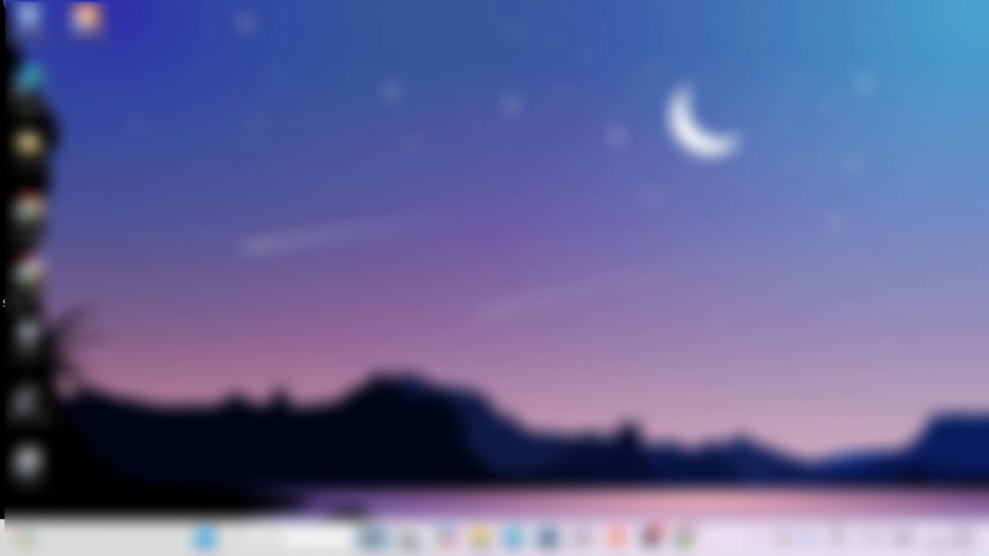